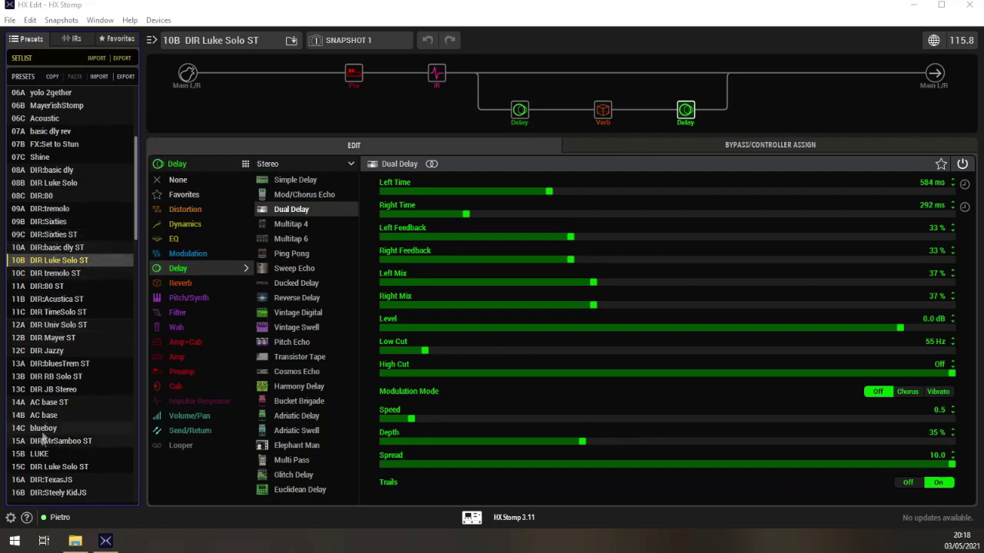
# Step: Load preset 15B LUKE and clear all blocks from its signal chain
pyautogui.click(38, 453)
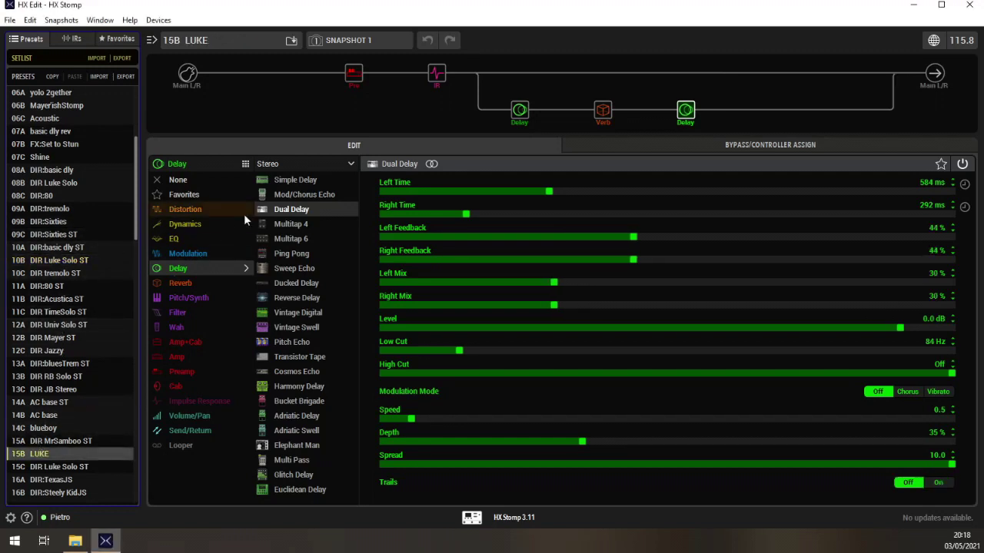
pyautogui.rightClick(353, 80)
pyautogui.click(371, 153)
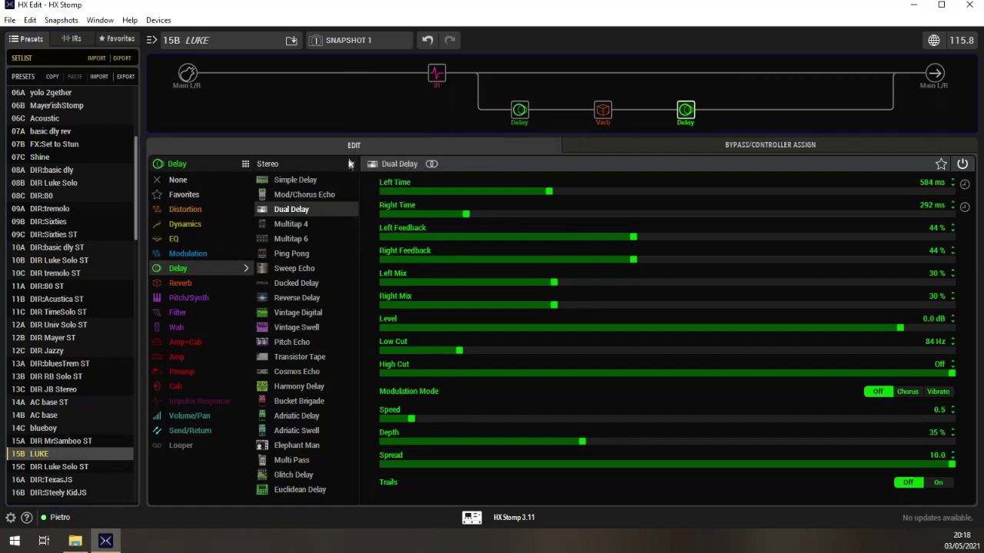
pyautogui.rightClick(436, 77)
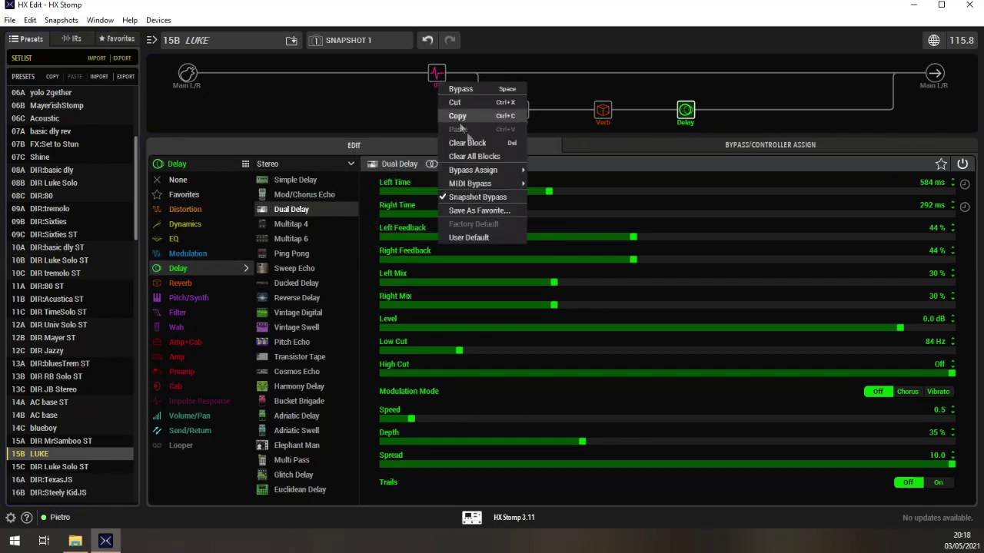
pyautogui.click(480, 156)
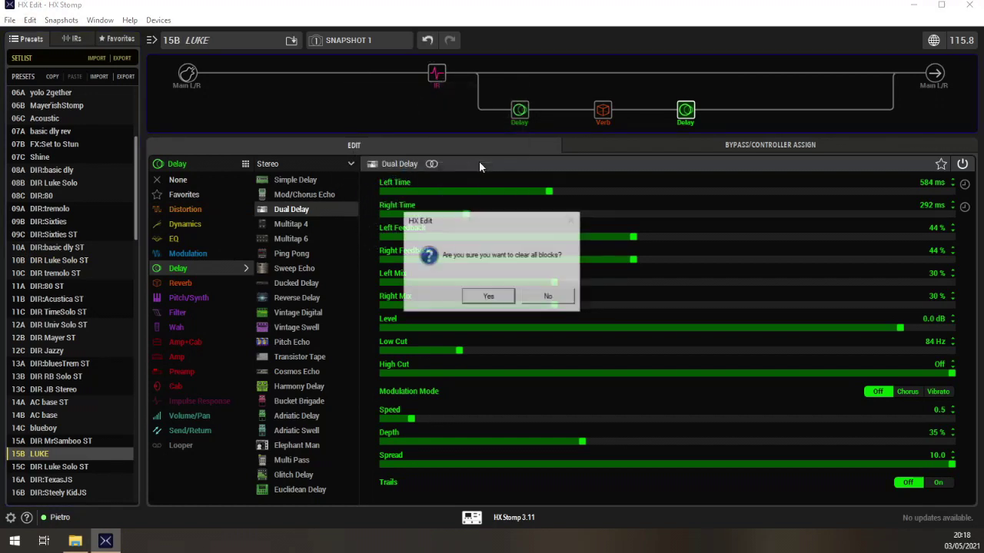
pyautogui.click(498, 298)
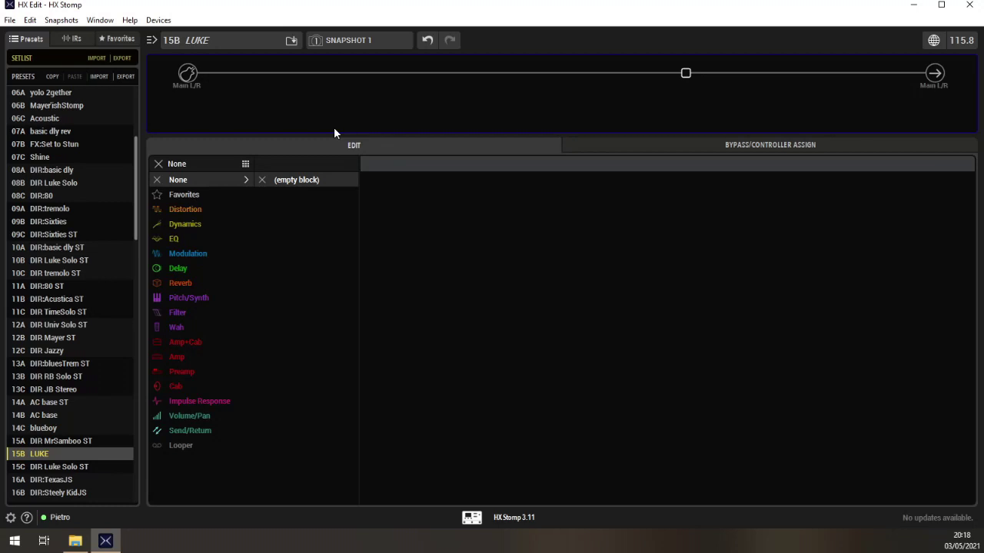
# Step: Add the favorite IR 2048 block to the empty signal path and move it one slot further along
pyautogui.click(355, 74)
pyautogui.click(111, 41)
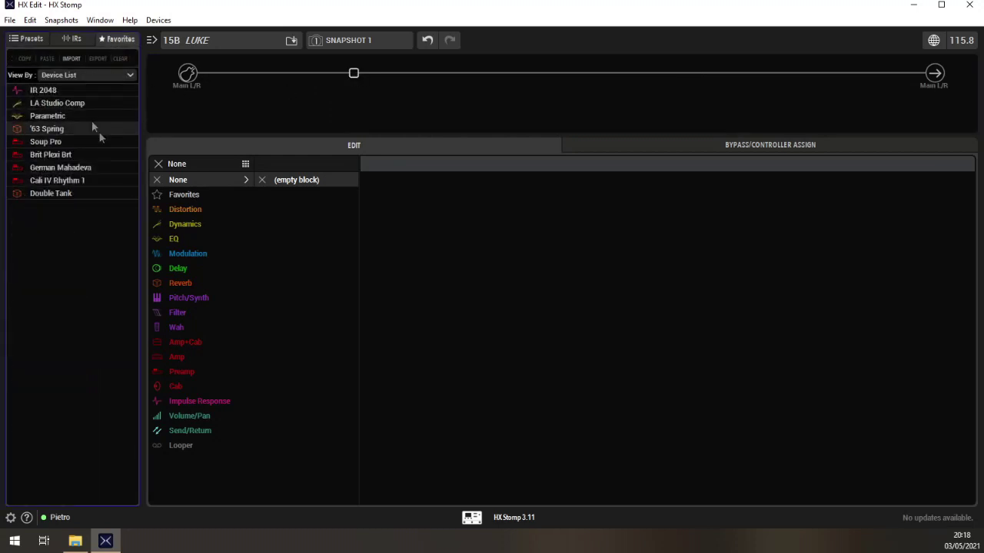
pyautogui.doubleClick(59, 90)
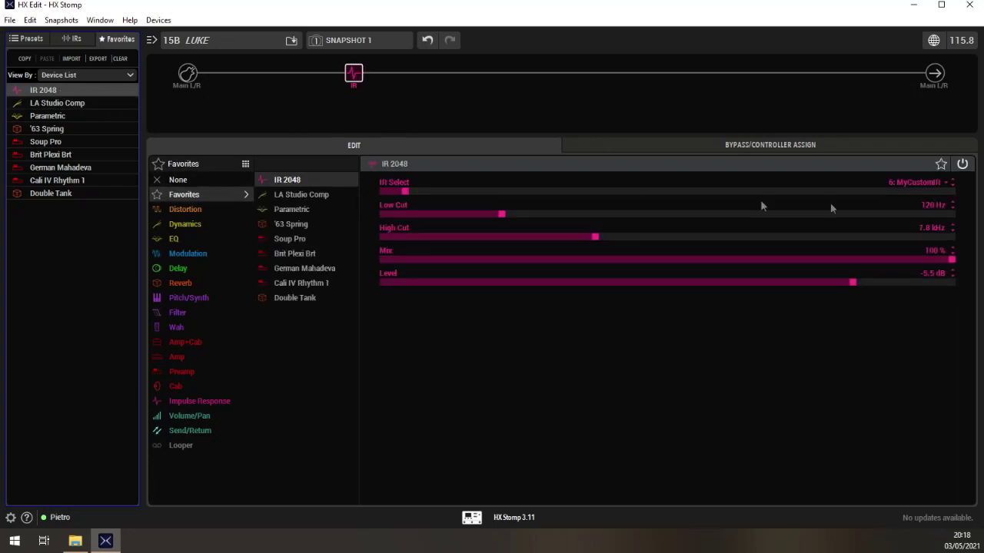
pyautogui.moveTo(353, 74); pyautogui.dragTo(399, 85)
# Step: Place the favorite German Mahadeva preamp in the slot before the IR block and save the preset
pyautogui.click(354, 74)
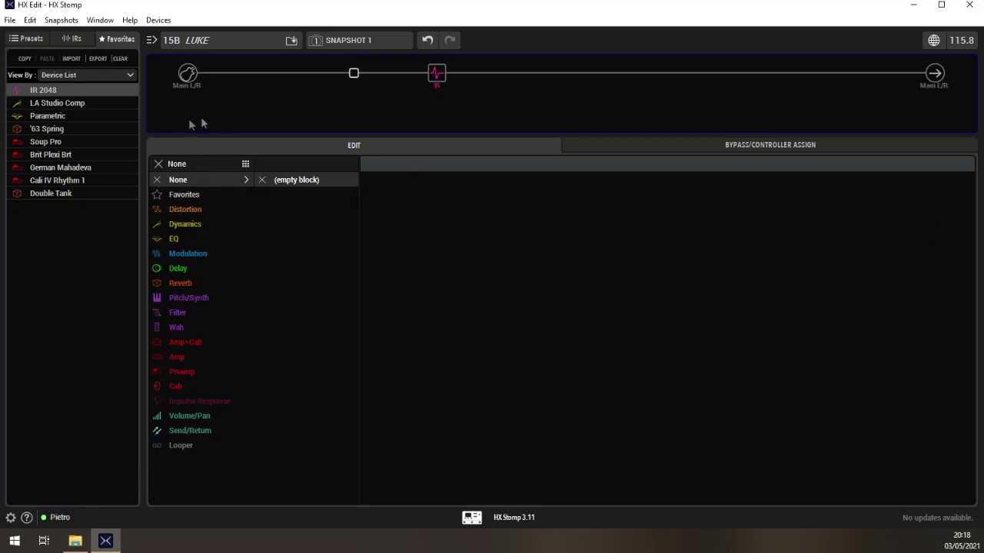
pyautogui.doubleClick(65, 167)
pyautogui.moveTo(353, 88)
pyautogui.hotkey('ctrl', 's')
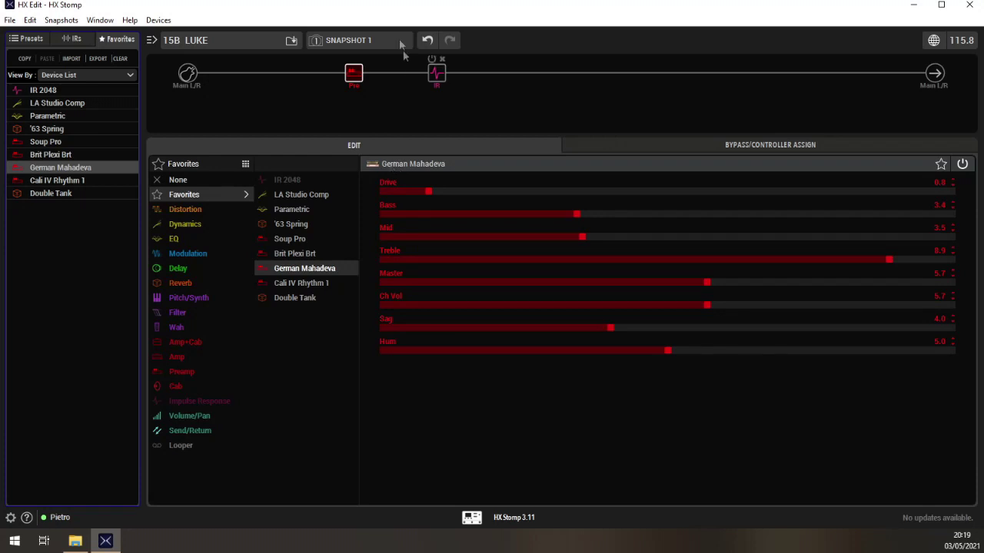
# Step: Change the IR block's impulse response to 13: Cenzo Celestion V30 Mix and save the preset
pyautogui.click(436, 74)
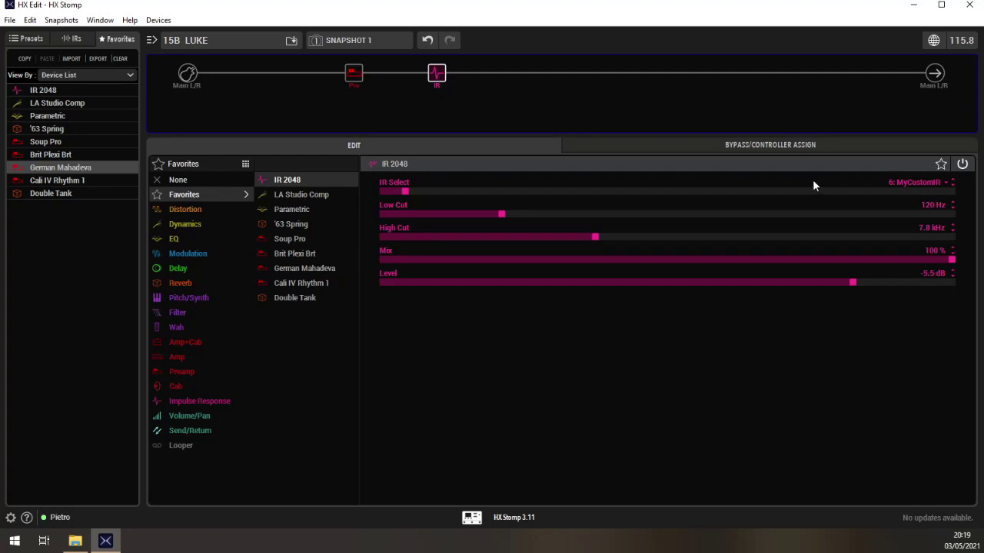
pyautogui.click(897, 183)
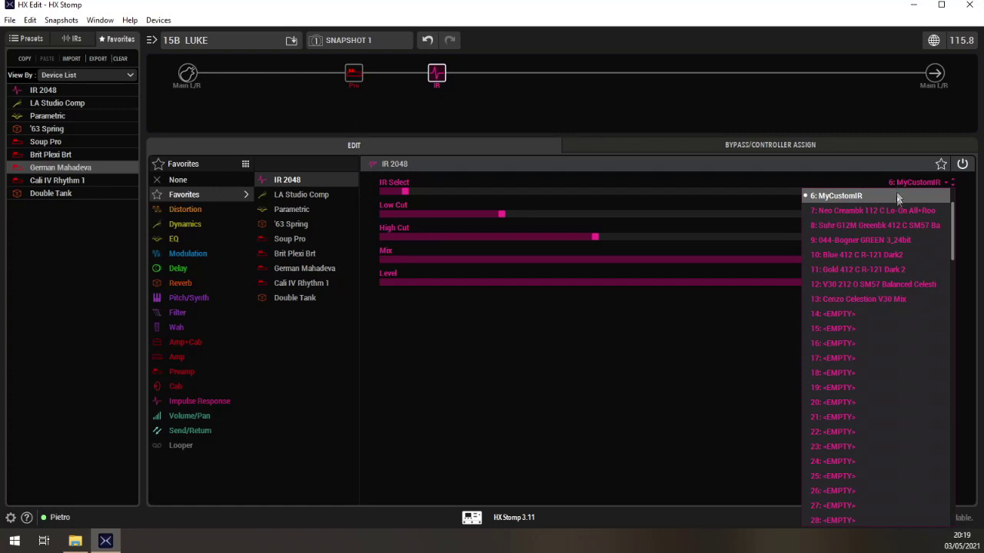
pyautogui.click(900, 298)
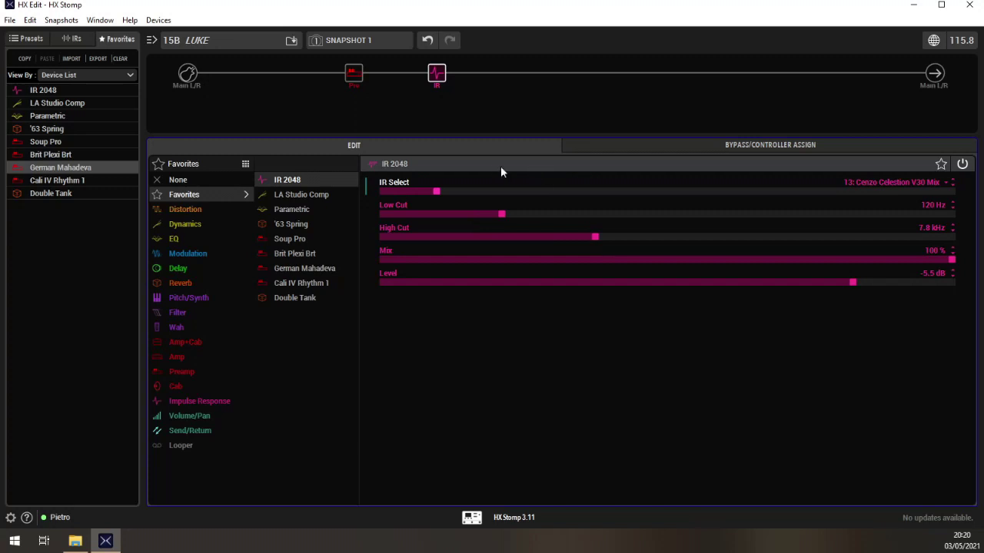
pyautogui.hotkey('ctrl', 's')
# Step: Add a mono Vintage Digital delay after the IR block and move it down onto a parallel path
pyautogui.click(520, 74)
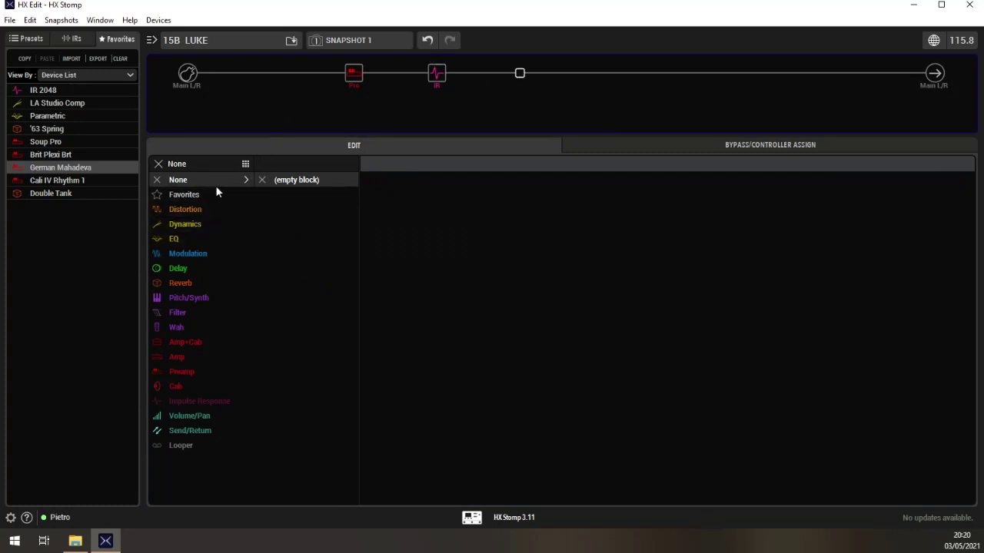
pyautogui.click(239, 268)
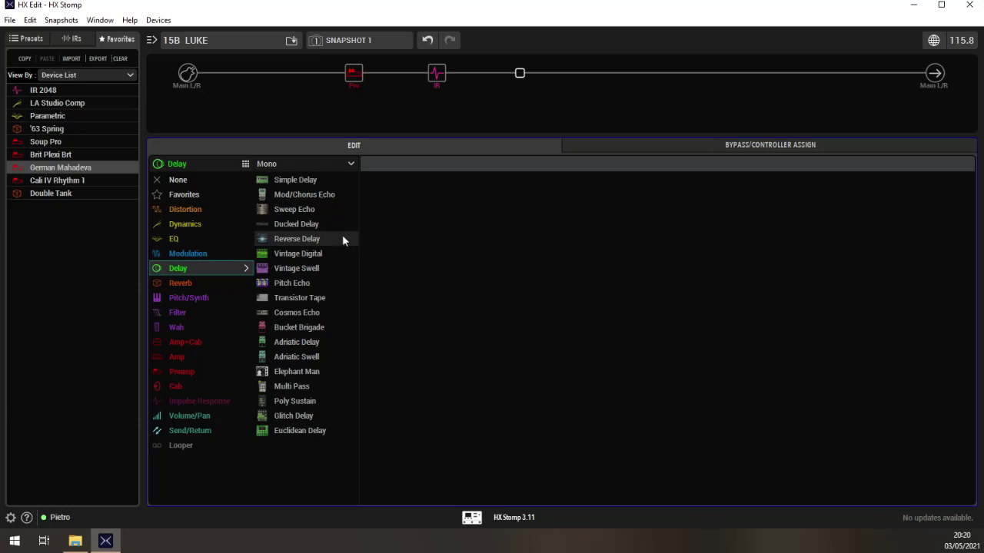
pyautogui.click(296, 255)
pyautogui.moveTo(519, 73); pyautogui.dragTo(522, 115)
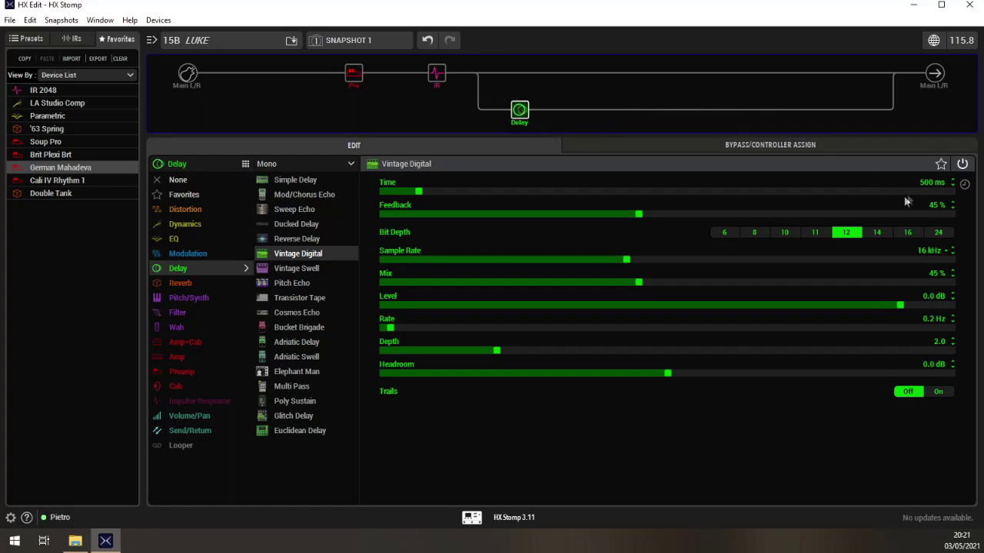
# Step: Set the Vintage Digital delay's Time to 888 ms and its Bit Depth to 16
pyautogui.doubleClick(928, 182)
pyautogui.write('888')
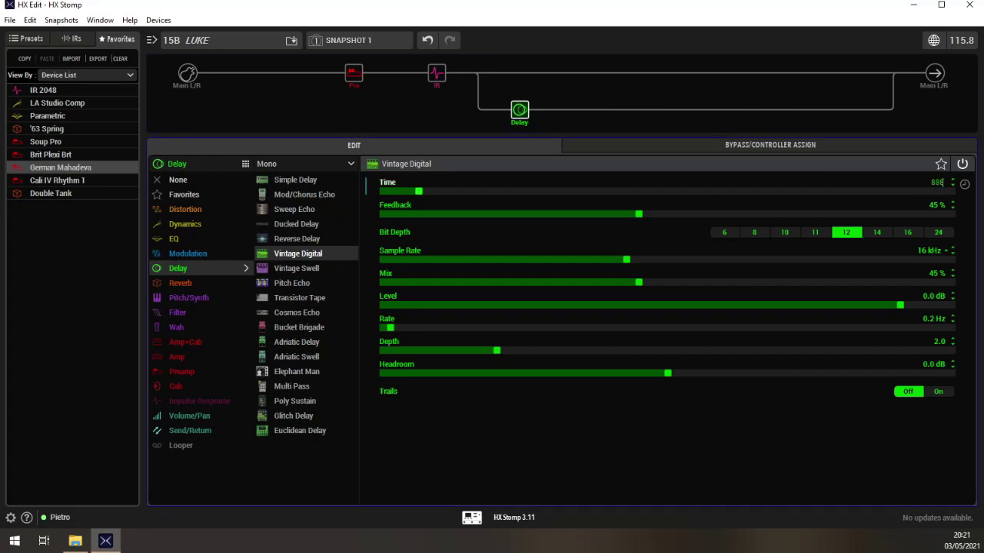
pyautogui.press('Return')
pyautogui.click(906, 232)
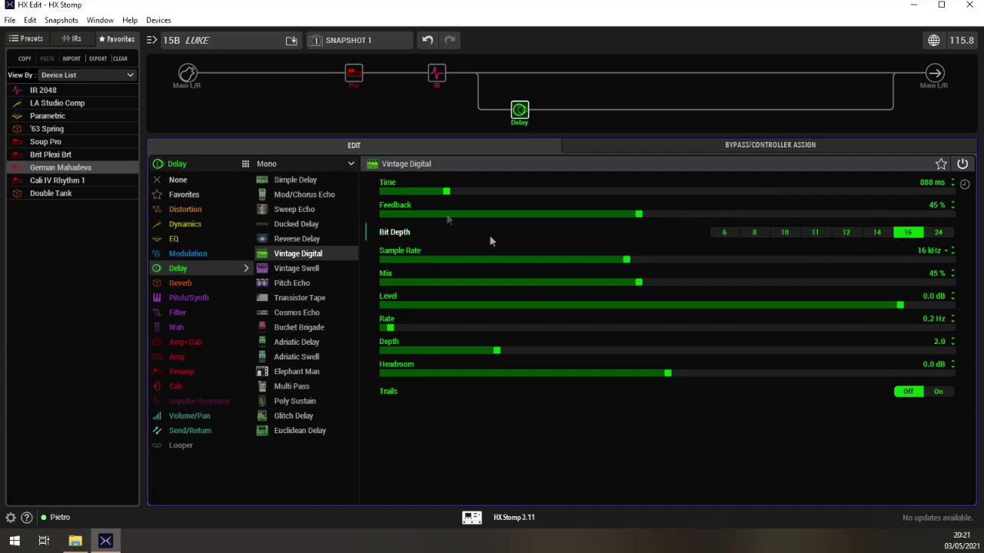
# Step: Set the Vintage Digital delay's Feedback to 30 %, Mix to 28 %, Headroom to +3.9 dB and Trails to On
pyautogui.click(551, 214)
pyautogui.moveTo(550, 214); pyautogui.dragTo(561, 215)
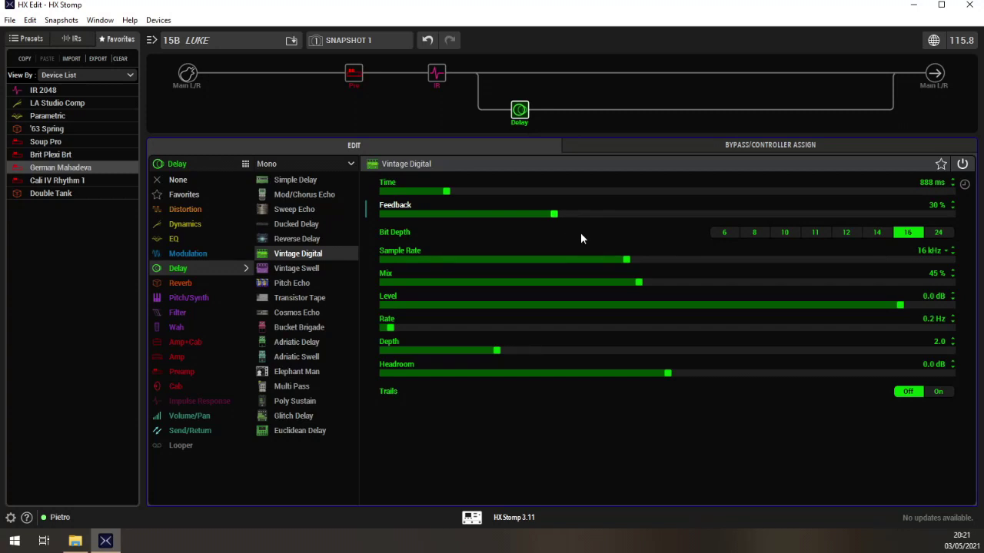
pyautogui.moveTo(559, 289)
pyautogui.mouseDown()
pyautogui.moveTo(567, 284)
pyautogui.moveTo(543, 285)
pyautogui.mouseUp()
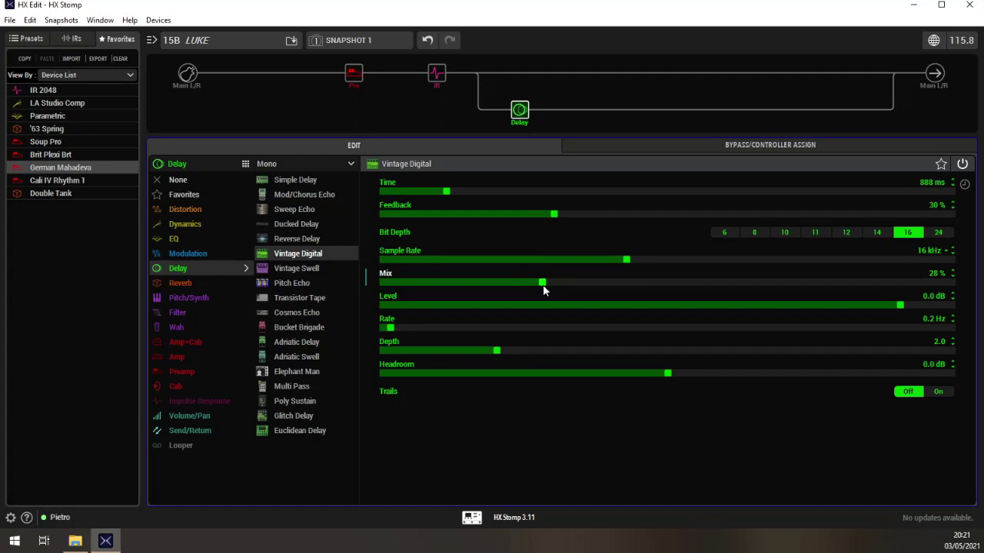
pyautogui.click(760, 373)
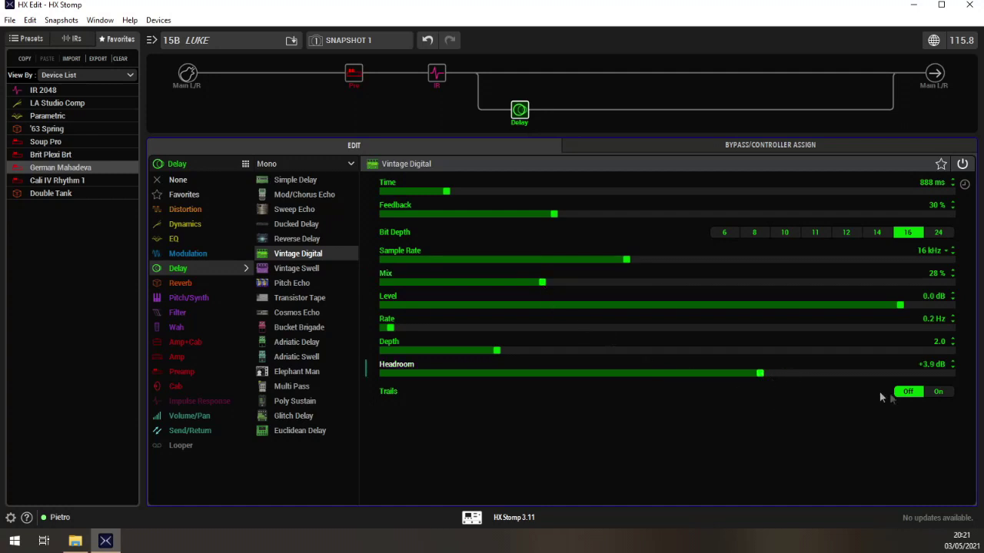
pyautogui.click(930, 392)
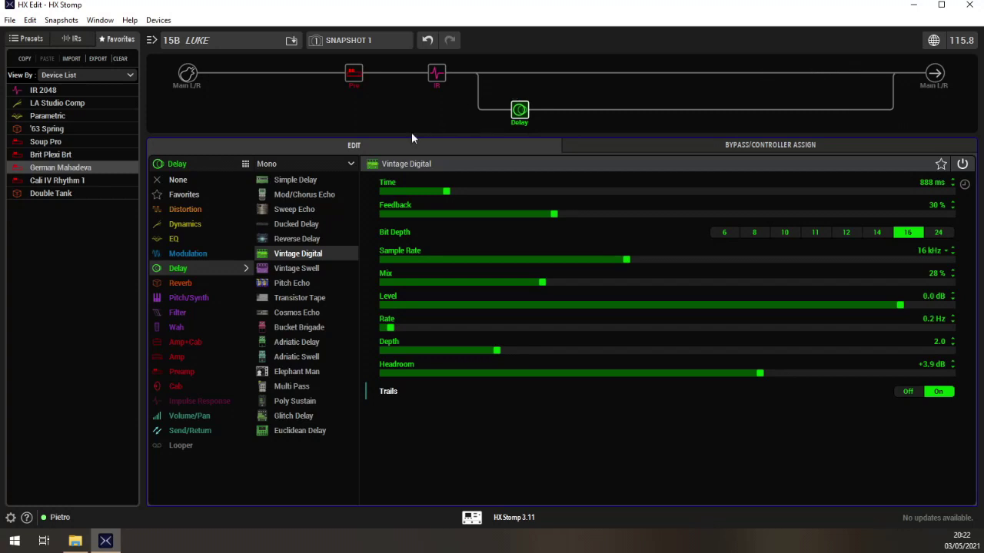
# Step: Add a stereo Glitz reverb after the delay on the parallel path
pyautogui.click(602, 111)
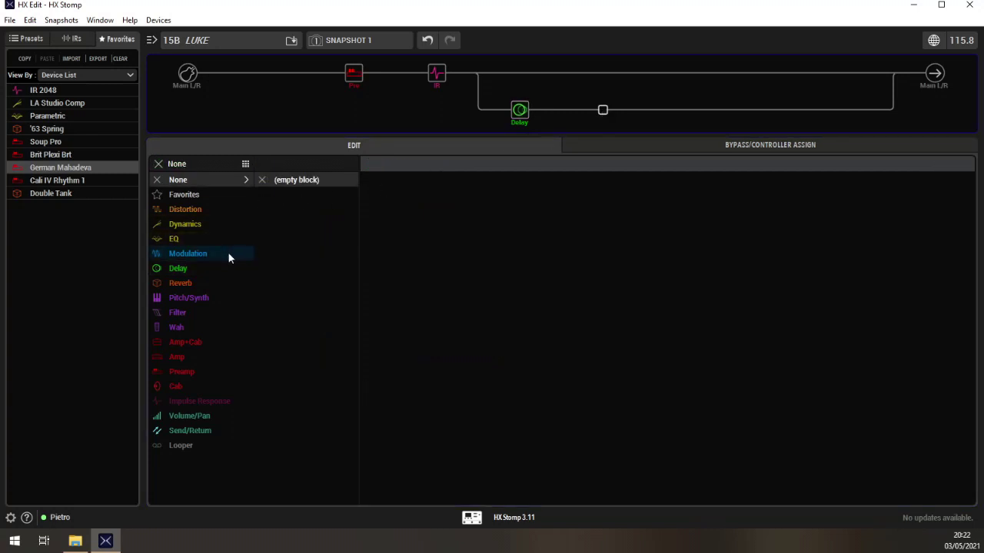
pyautogui.click(209, 284)
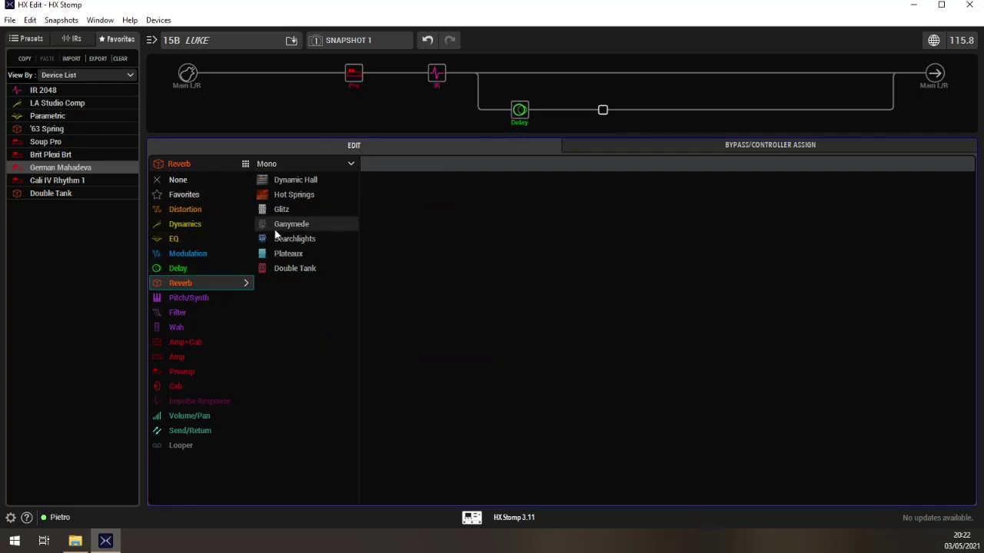
pyautogui.click(295, 165)
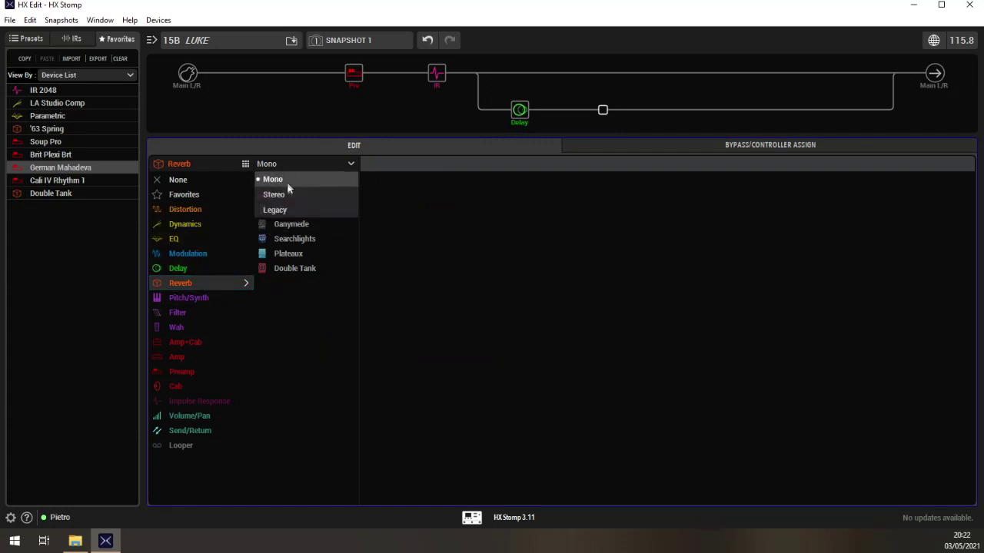
pyautogui.click(285, 196)
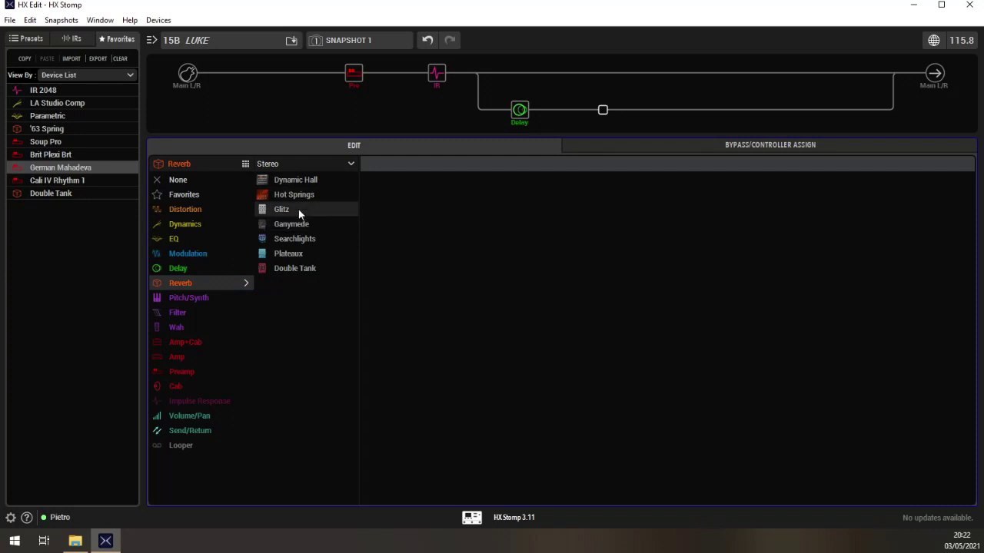
pyautogui.click(298, 209)
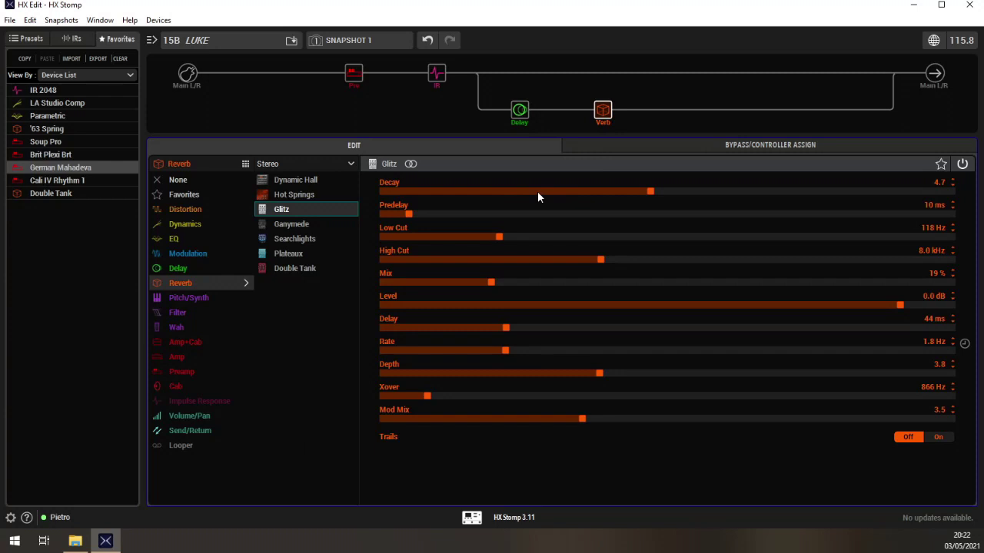
# Step: Set the Glitz reverb's Decay to 2.6, Predelay to 174 ms and Mix to 28 %
pyautogui.moveTo(525, 193)
pyautogui.mouseDown()
pyautogui.moveTo(508, 194)
pyautogui.moveTo(529, 193)
pyautogui.mouseUp()
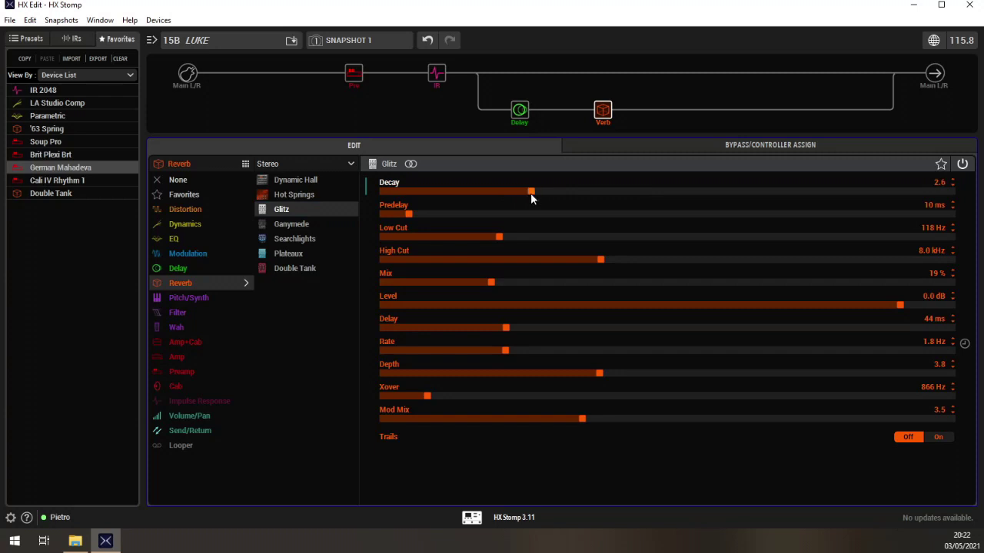
pyautogui.moveTo(410, 217); pyautogui.dragTo(879, 222)
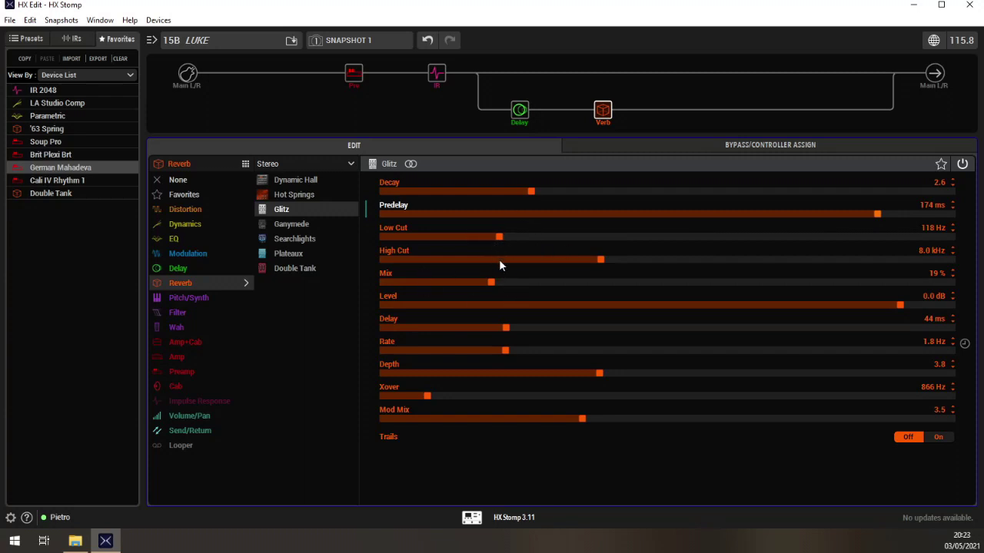
pyautogui.moveTo(508, 281); pyautogui.dragTo(542, 283)
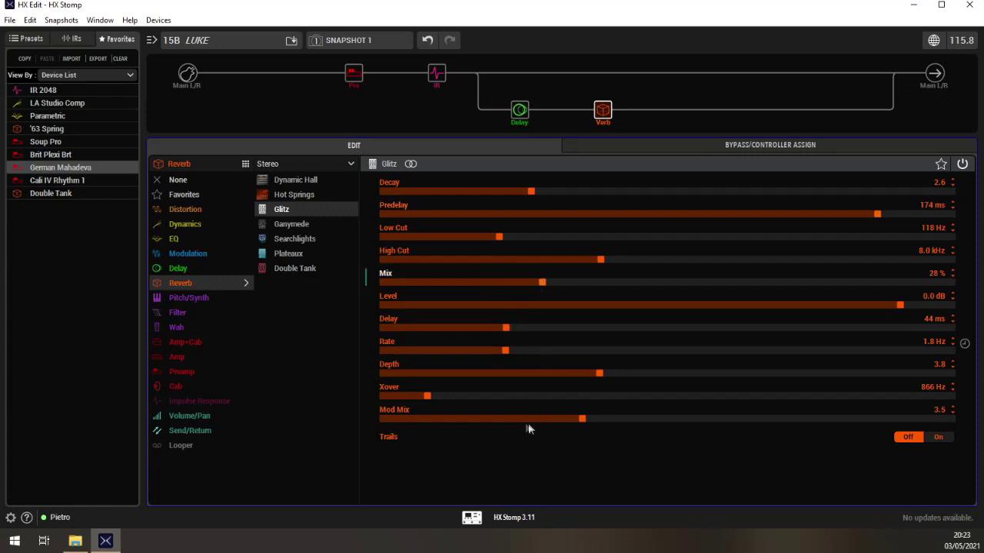
# Step: Set the Glitz reverb's Mod Mix to 1.8, turn its Trails on and save the preset
pyautogui.moveTo(521, 421); pyautogui.dragTo(470, 423)
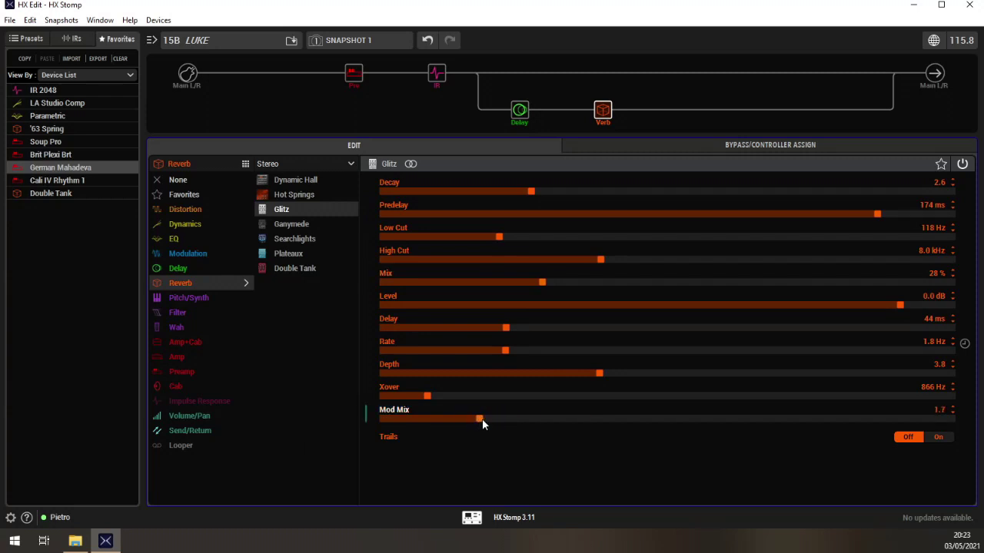
pyautogui.moveTo(480, 422); pyautogui.dragTo(506, 423)
pyautogui.click(937, 436)
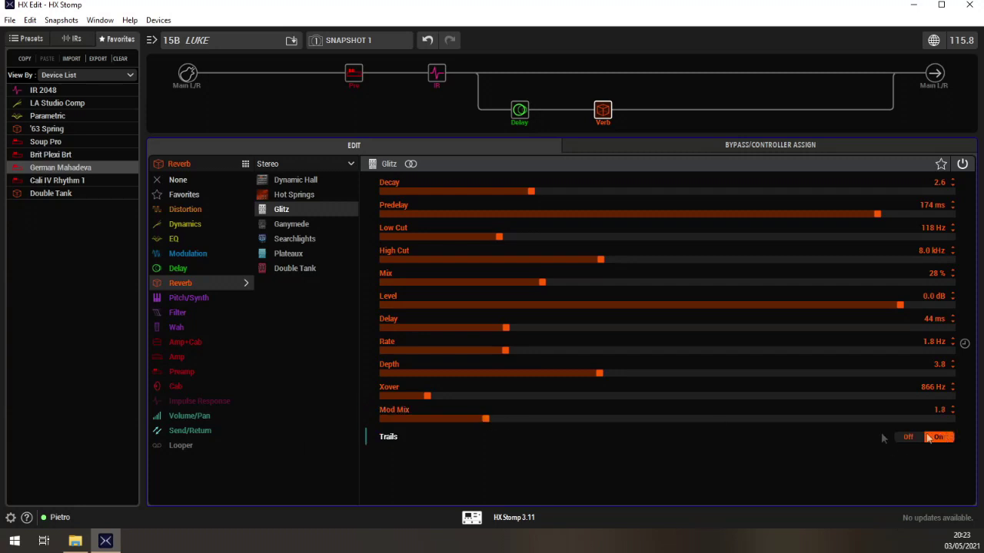
pyautogui.hotkey('ctrl', 's')
# Step: Add a stereo Dual Delay after the reverb on the parallel path
pyautogui.moveTo(544, 100)
pyautogui.click(684, 111)
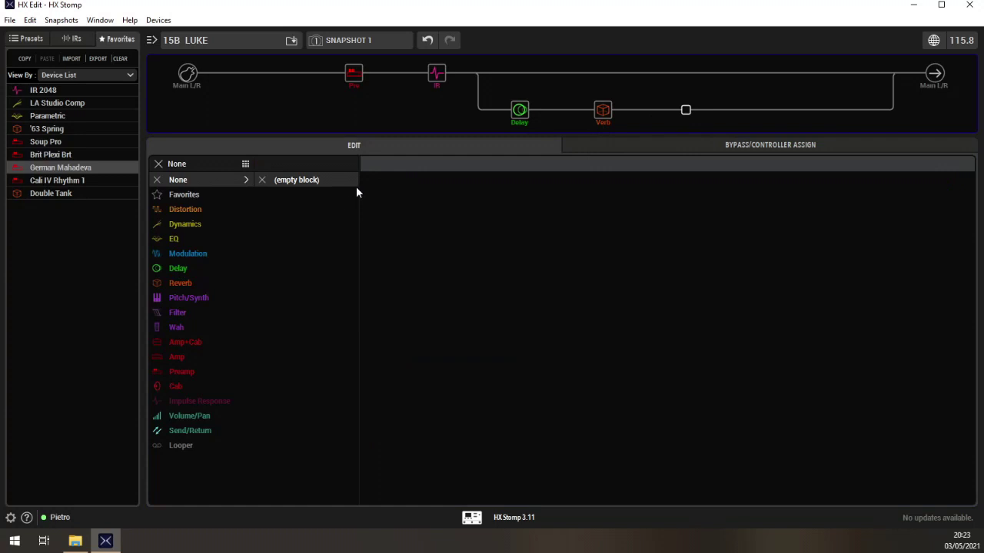
pyautogui.click(201, 267)
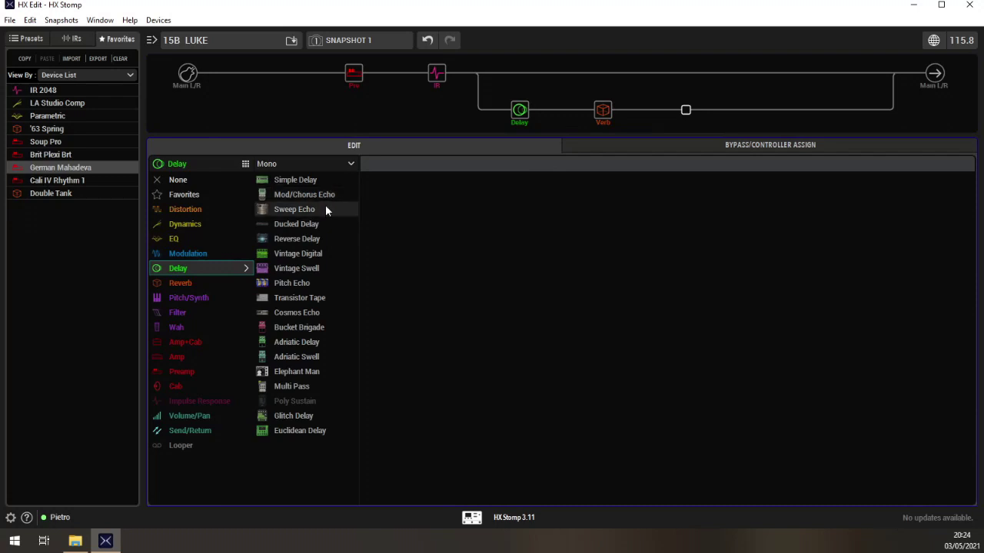
pyautogui.click(316, 164)
pyautogui.click(297, 194)
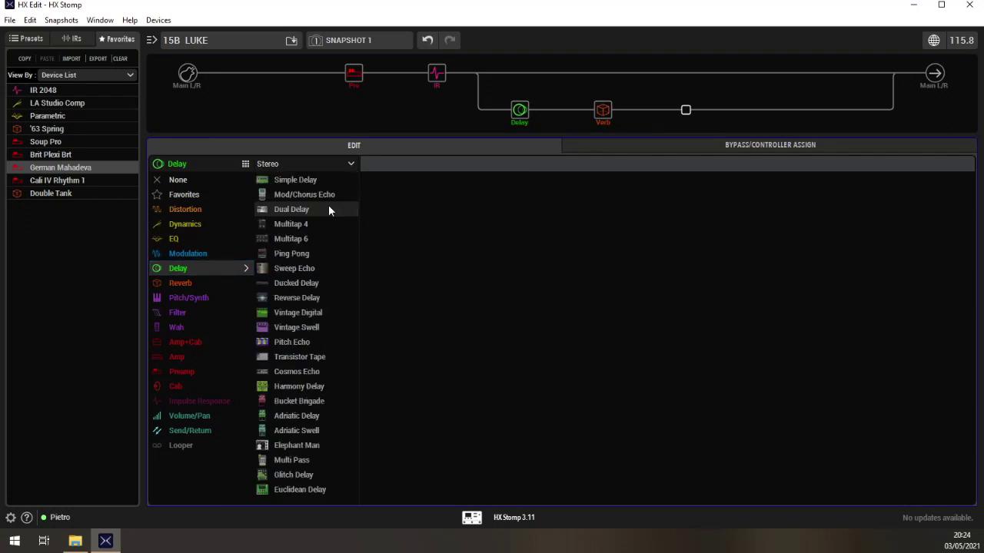
pyautogui.click(312, 208)
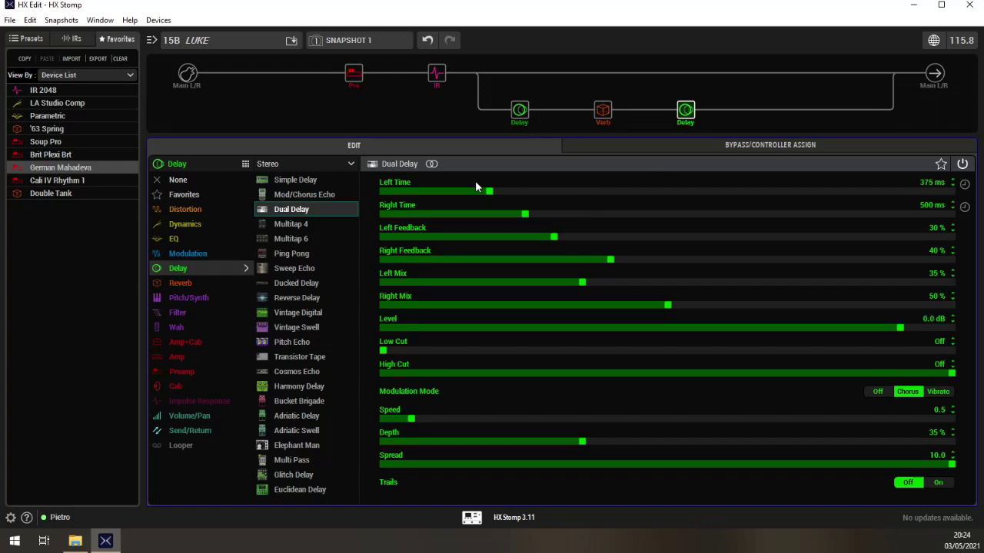
# Step: Save the preset and load preset 10B DIR Luke Solo ST to check its Dual Delay settings
pyautogui.hotkey('ctrl', 's')
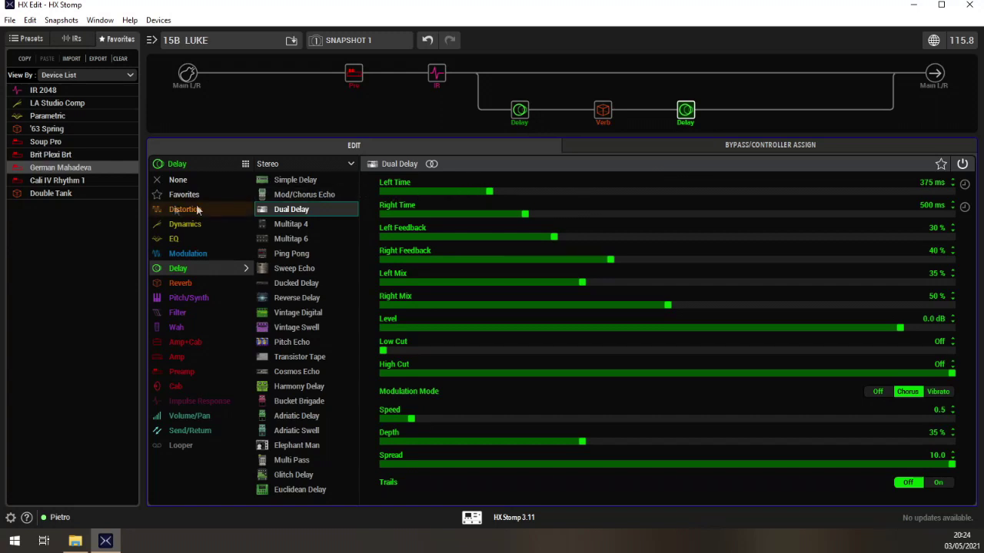
pyautogui.click(31, 39)
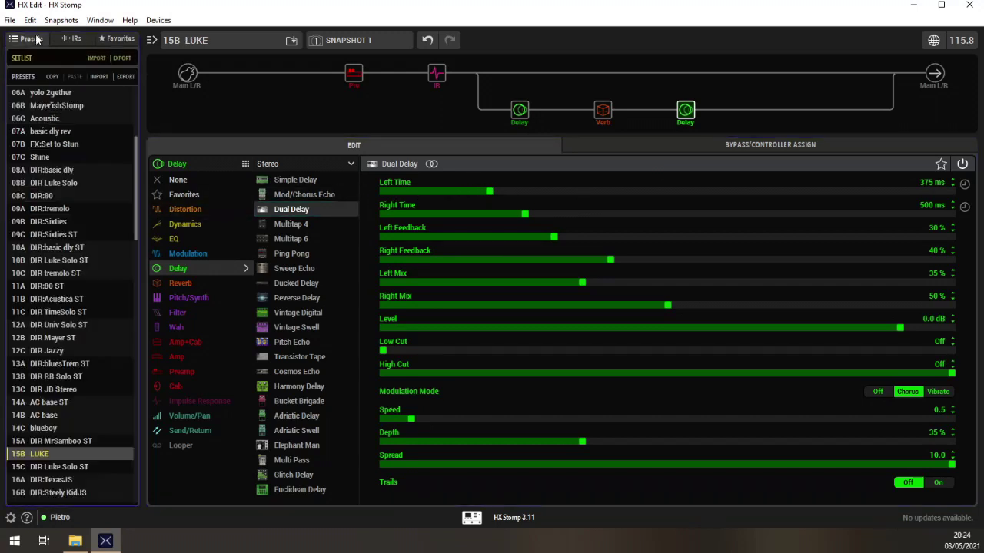
pyautogui.click(80, 253)
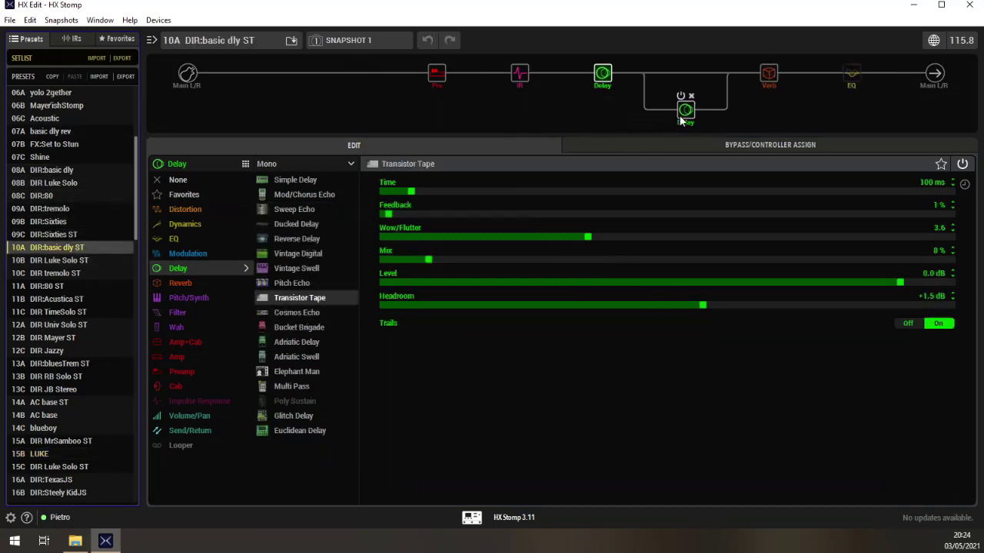
pyautogui.click(91, 260)
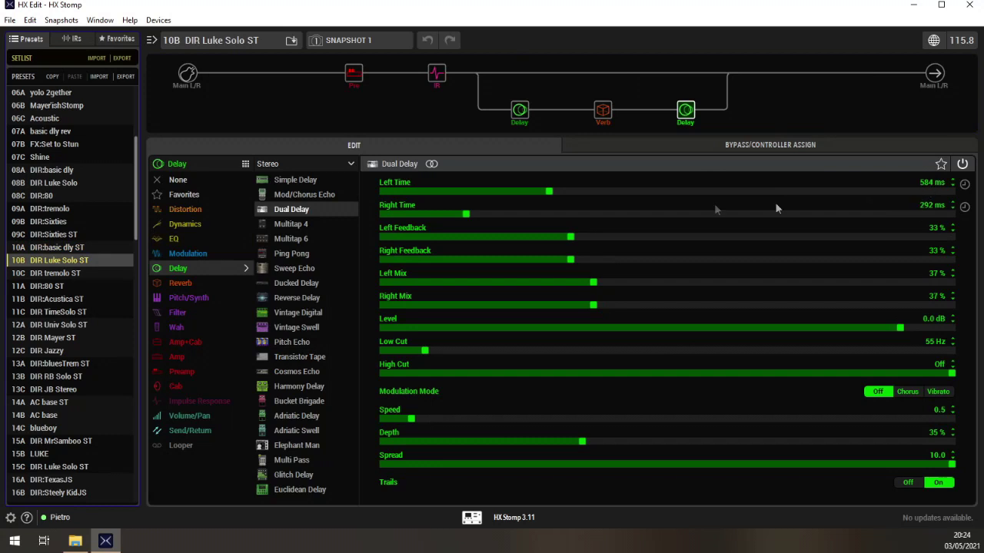
# Step: Return to the LUKE preset and set the Dual Delay's Right Time to 292 ms and Left Time to 584 ms
pyautogui.click(51, 453)
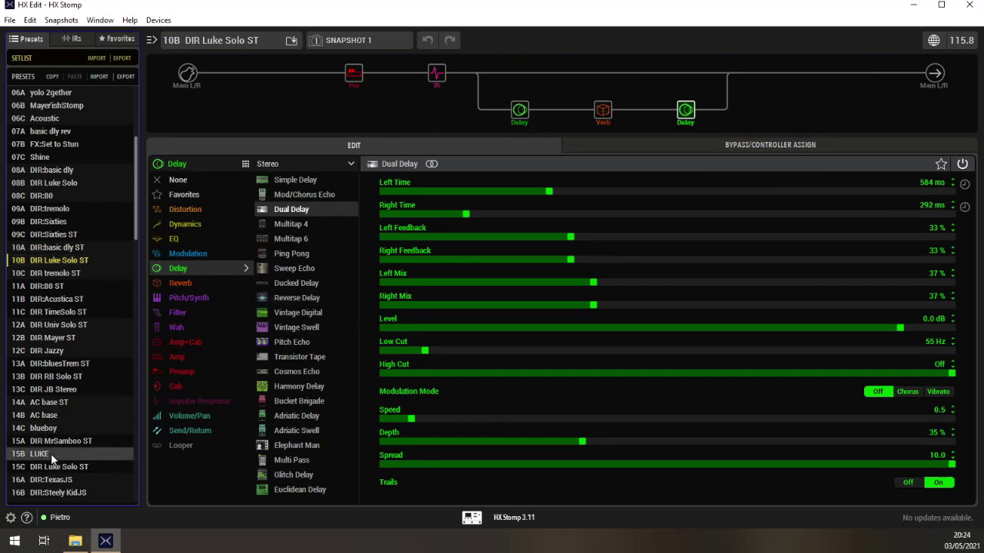
pyautogui.doubleClick(932, 206)
pyautogui.write('292')
pyautogui.doubleClick(922, 184)
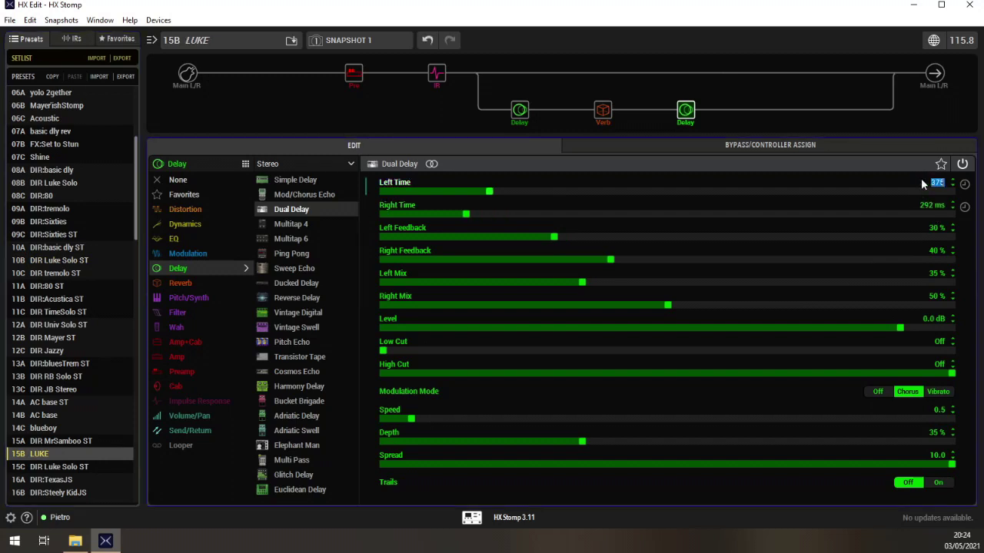
pyautogui.write('584')
pyautogui.press('Return')
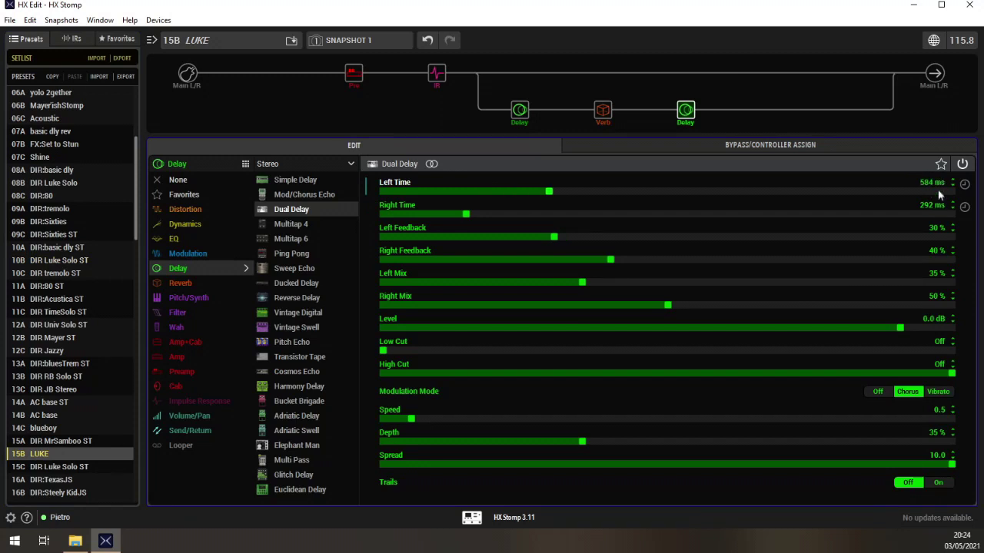
# Step: Set the Dual Delay's Right Feedback to 30 %, Right Mix to 35 % and Low Cut to 91 Hz
pyautogui.moveTo(518, 119)
pyautogui.click(557, 261)
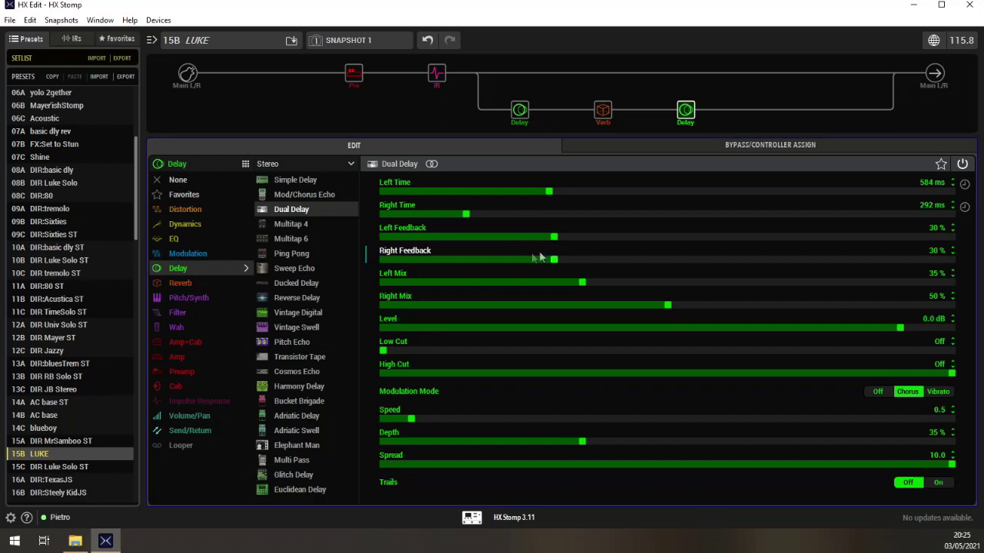
pyautogui.click(582, 305)
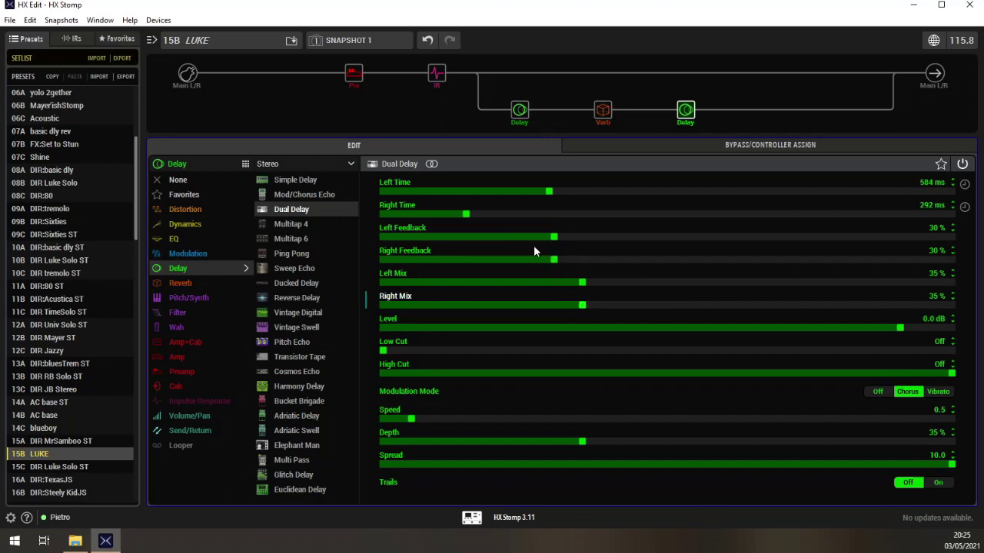
pyautogui.moveTo(410, 352); pyautogui.dragTo(468, 354)
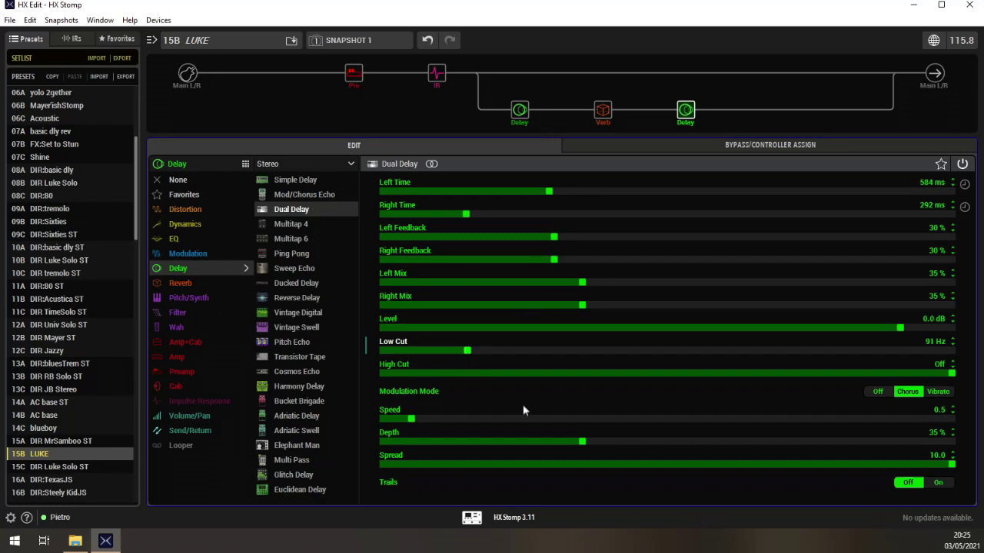
# Step: Turn the Dual Delay's Modulation Mode off and its Trails on, and save the preset
pyautogui.click(877, 392)
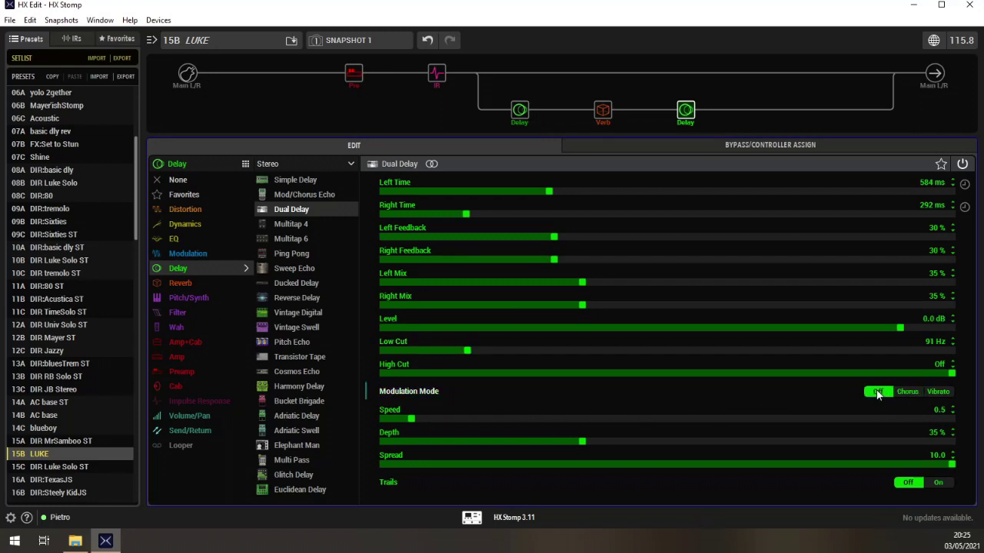
pyautogui.click(941, 482)
pyautogui.hotkey('ctrl', 's')
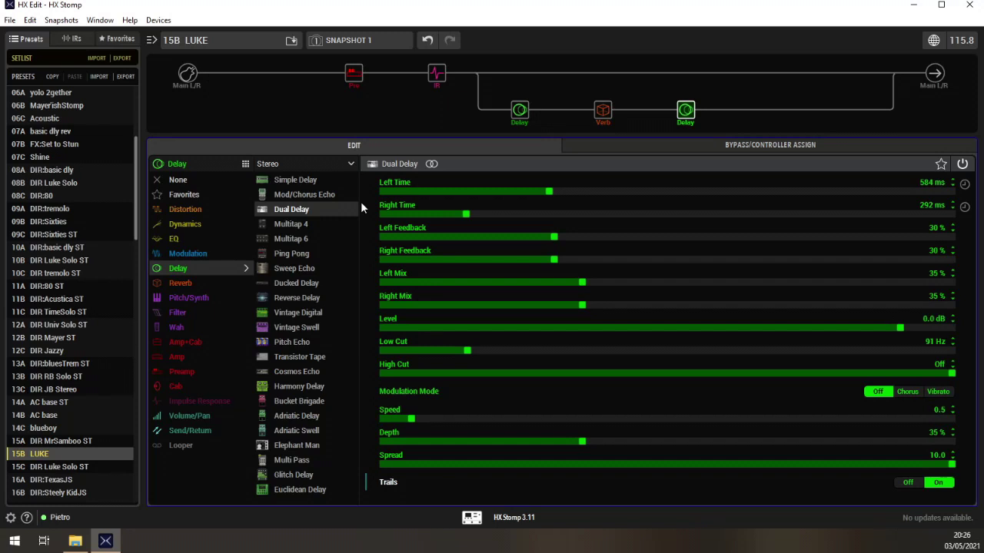
# Step: Move the parallel path's merge point to just after the Dual Delay and add a mono Chorus before the preamp
pyautogui.moveTo(893, 77); pyautogui.dragTo(744, 90)
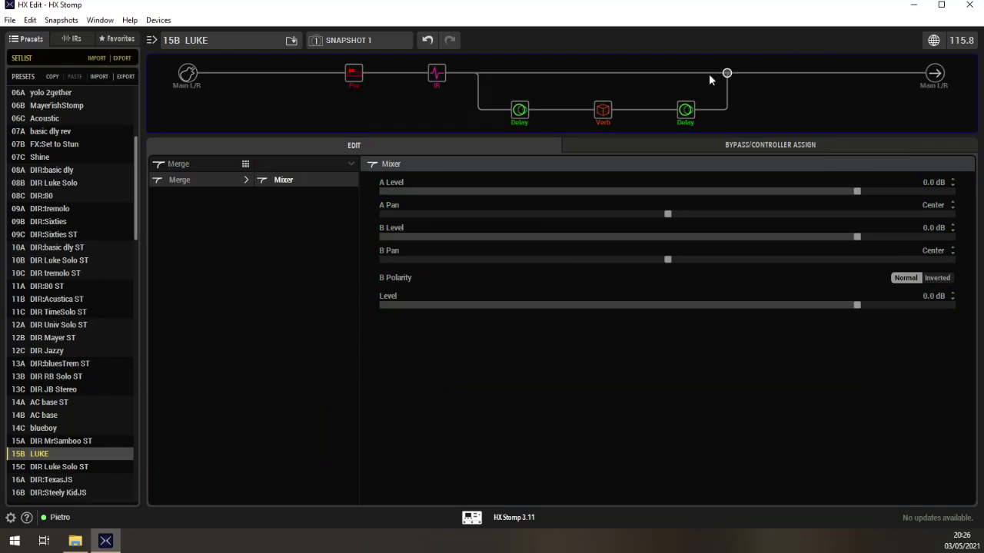
pyautogui.click(271, 75)
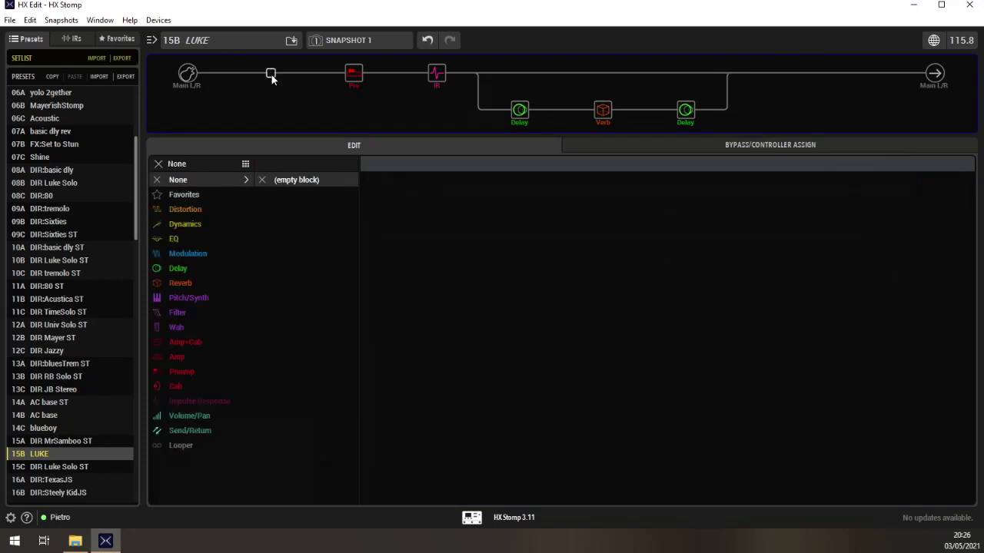
pyautogui.click(219, 255)
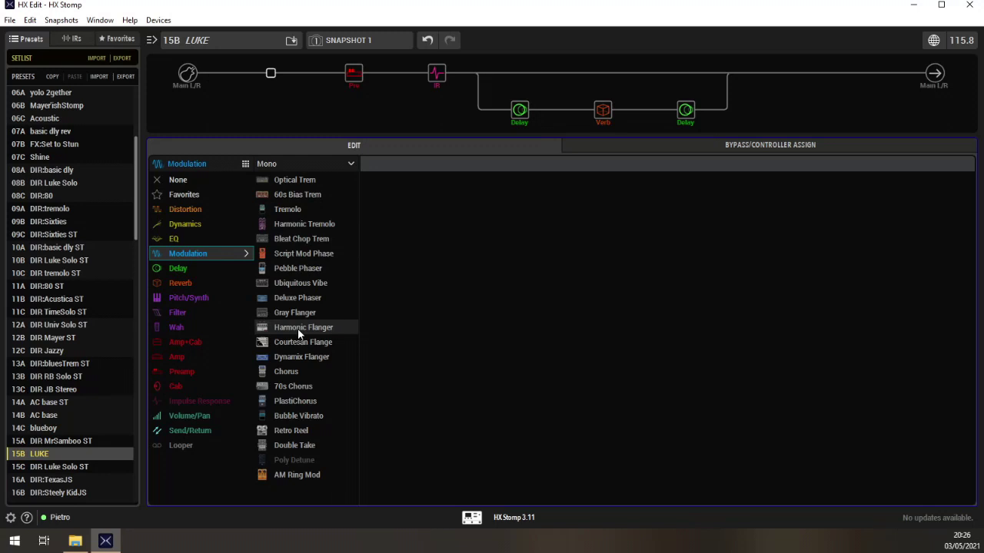
pyautogui.click(280, 374)
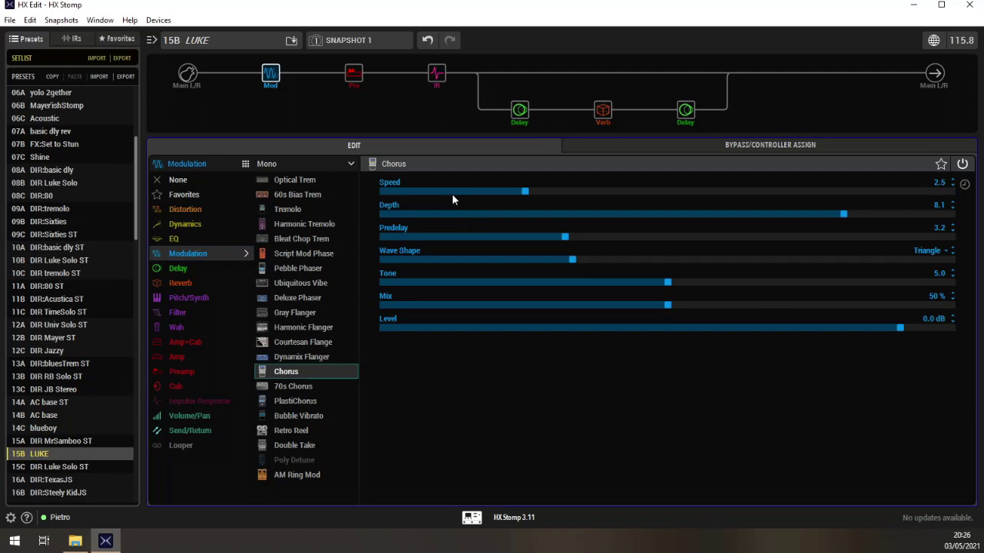
# Step: Set the Chorus's Speed to 2.7, Depth to 0.3 and Predelay to 1.5
pyautogui.moveTo(507, 195); pyautogui.dragTo(399, 221)
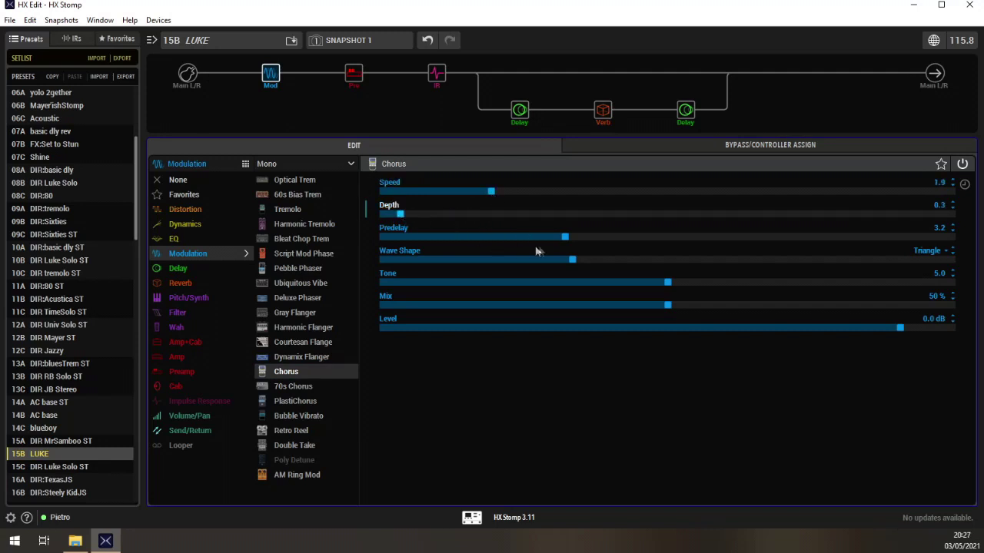
pyautogui.moveTo(493, 237); pyautogui.dragTo(486, 238)
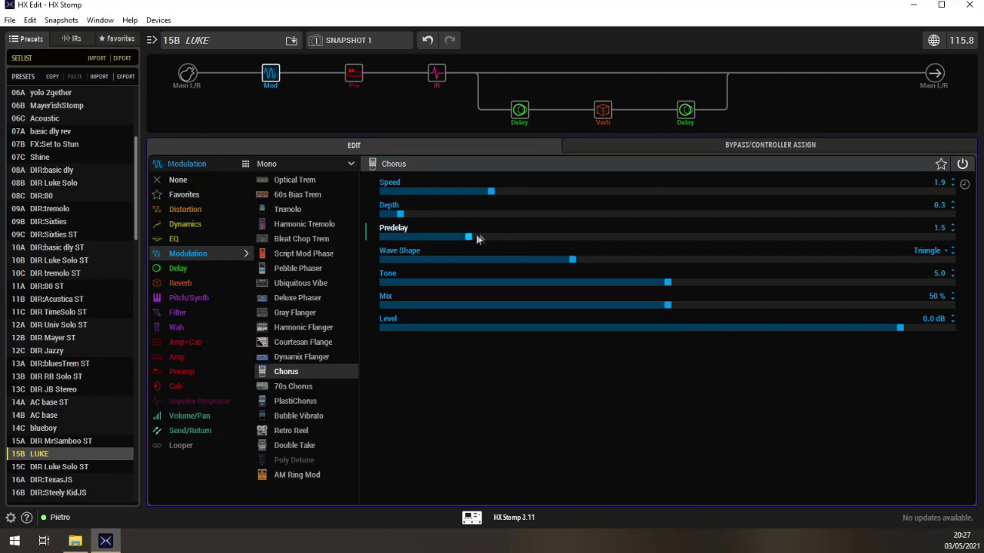
pyautogui.moveTo(496, 192); pyautogui.dragTo(537, 189)
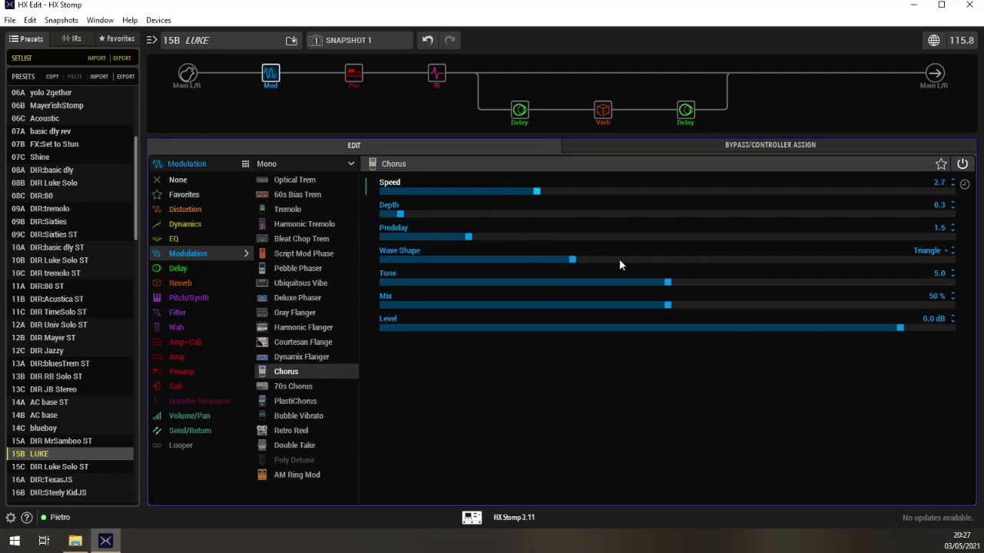
# Step: Set the Chorus's Wave Shape to Inverse Sine and its Mix to 17 %
pyautogui.click(922, 251)
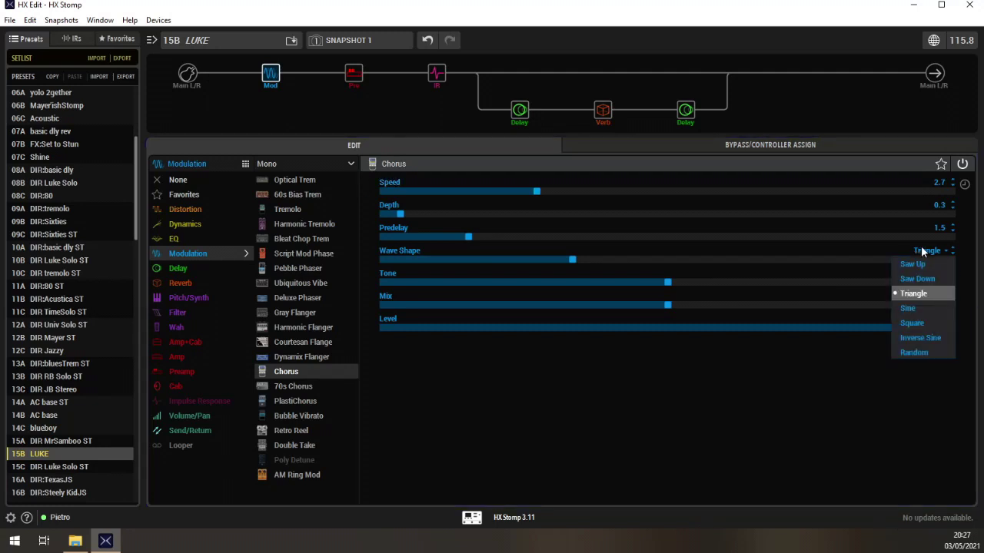
pyautogui.click(924, 336)
pyautogui.moveTo(491, 306); pyautogui.dragTo(479, 307)
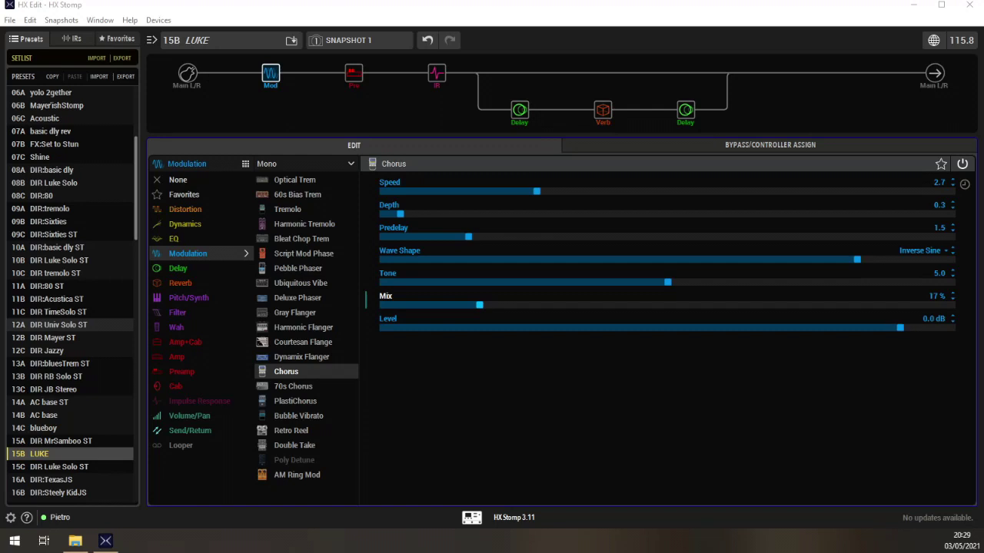
# Step: Open the settings of the Glitz reverb on the parallel path
pyautogui.moveTo(694, 110)
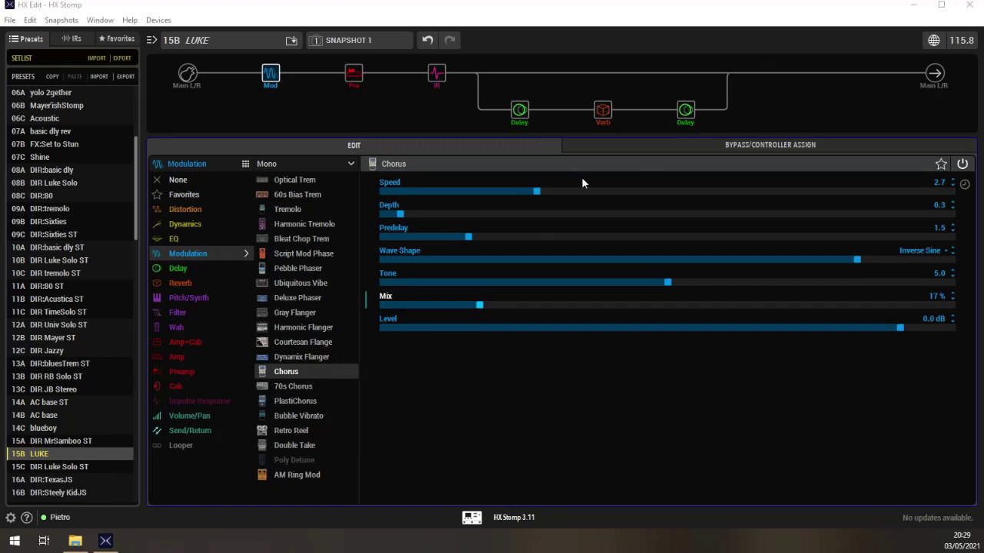
pyautogui.click(595, 115)
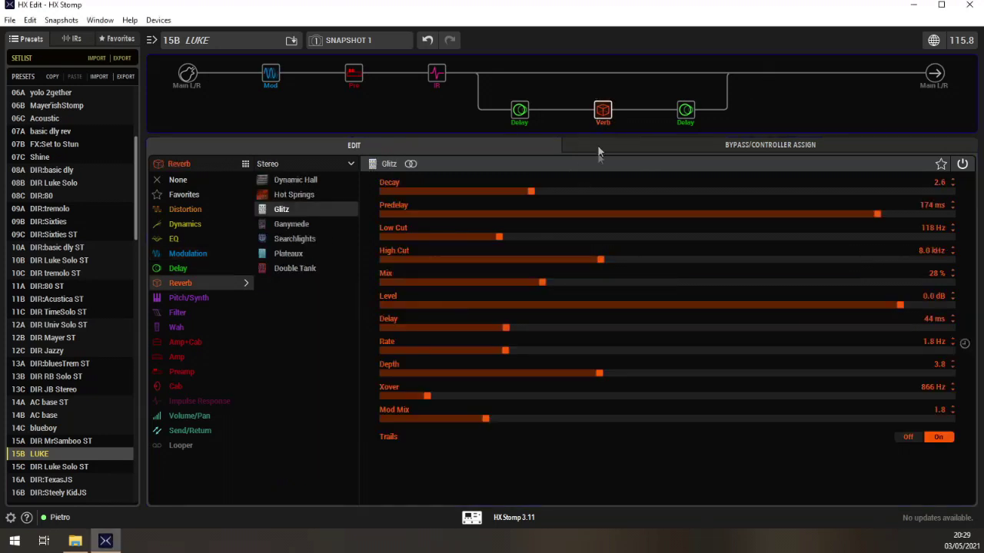